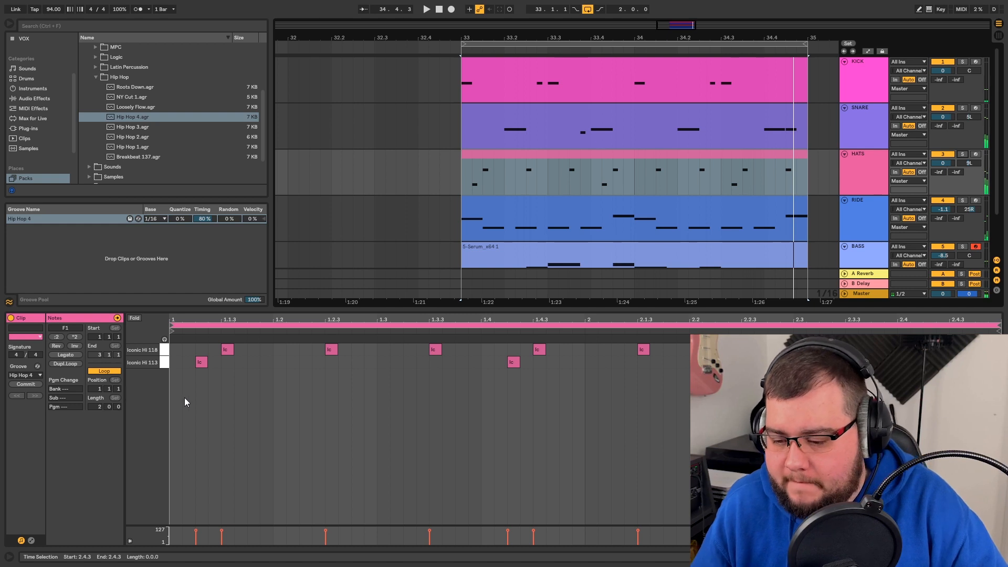
- Commit the Hip Hop 4 groove to the HATS clip and examine the first notes' offsets from the grid up close
{"action": "left_click", "coordinate": [25, 384]}
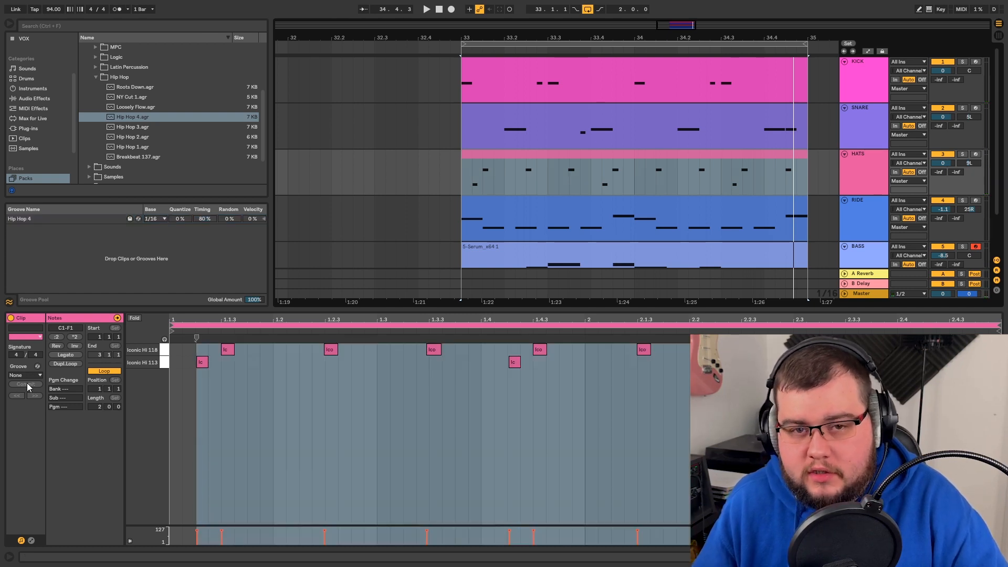
{"action": "key", "text": "ctrl+a"}
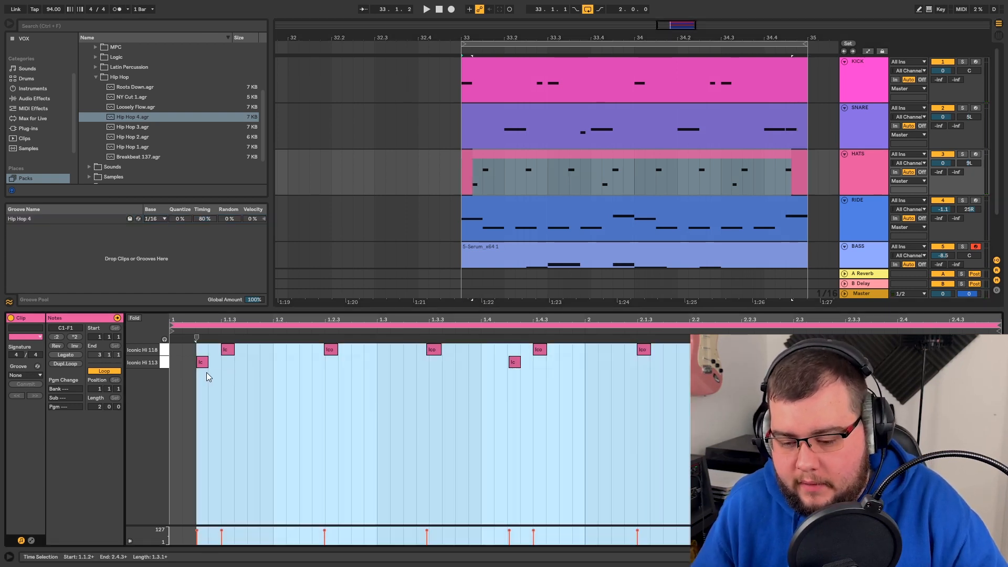
{"action": "left_click_drag", "start_coordinate": [195, 324], "coordinate": [194, 393]}
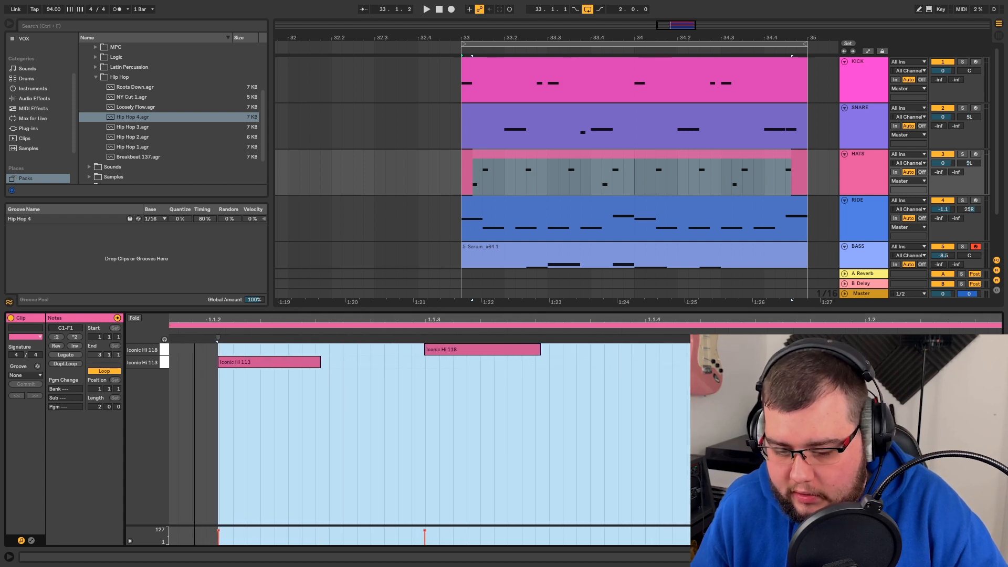
{"action": "left_click", "coordinate": [219, 376]}
{"action": "left_click_drag", "start_coordinate": [247, 320], "coordinate": [305, 273]}
{"action": "left_click_drag", "start_coordinate": [408, 319], "coordinate": [408, 367]}
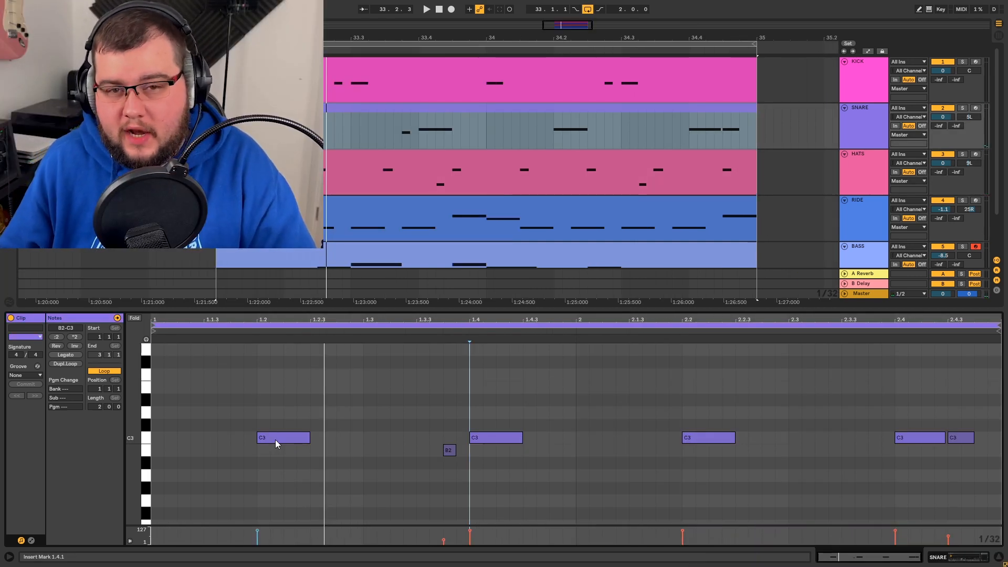
- Nudge the SNARE clip's C3 note at 1.2 slightly late off the grid
{"action": "left_click_drag", "start_coordinate": [266, 438], "coordinate": [270, 440]}
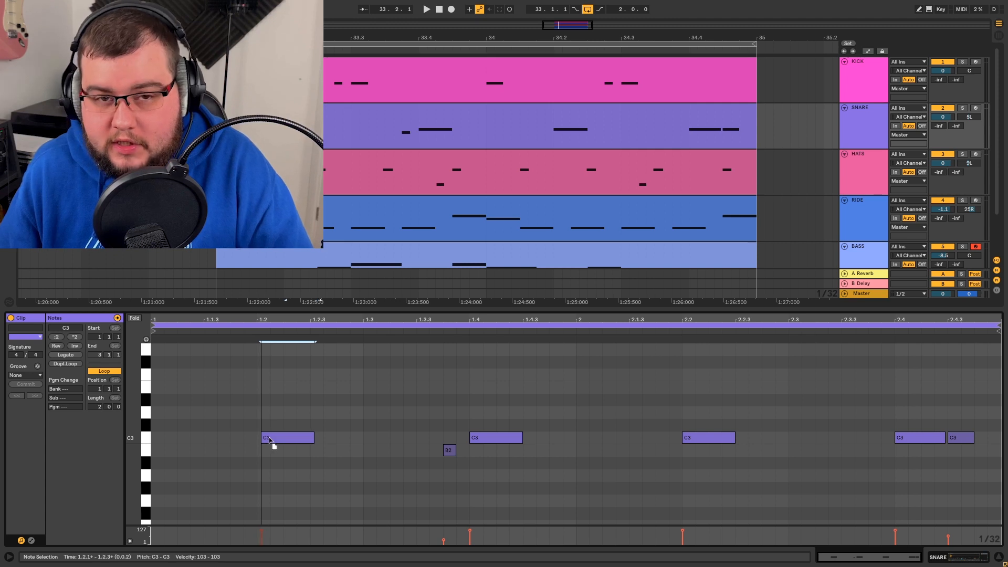
{"action": "key", "text": "space"}
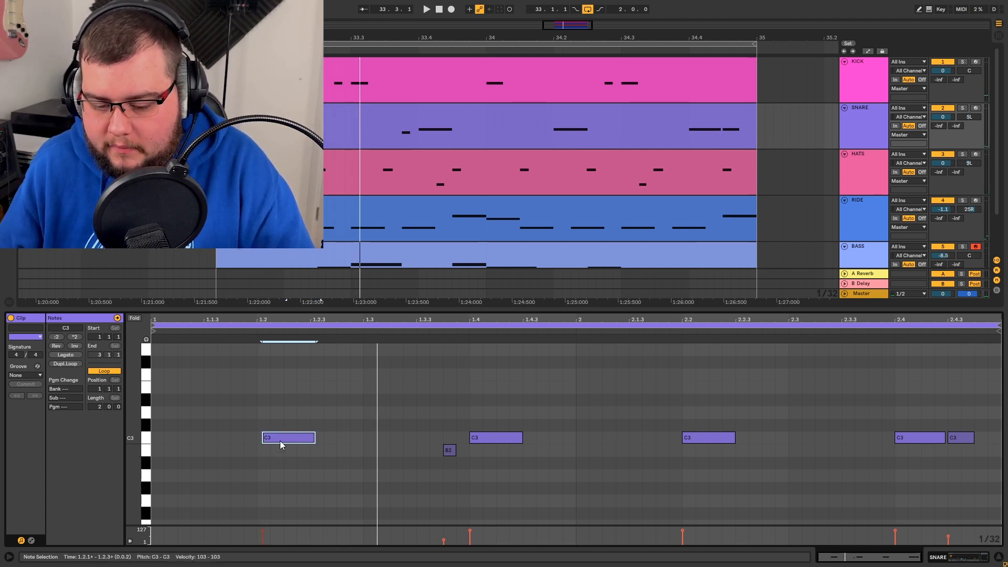
{"action": "left_click_drag", "start_coordinate": [280, 440], "coordinate": [277, 440]}
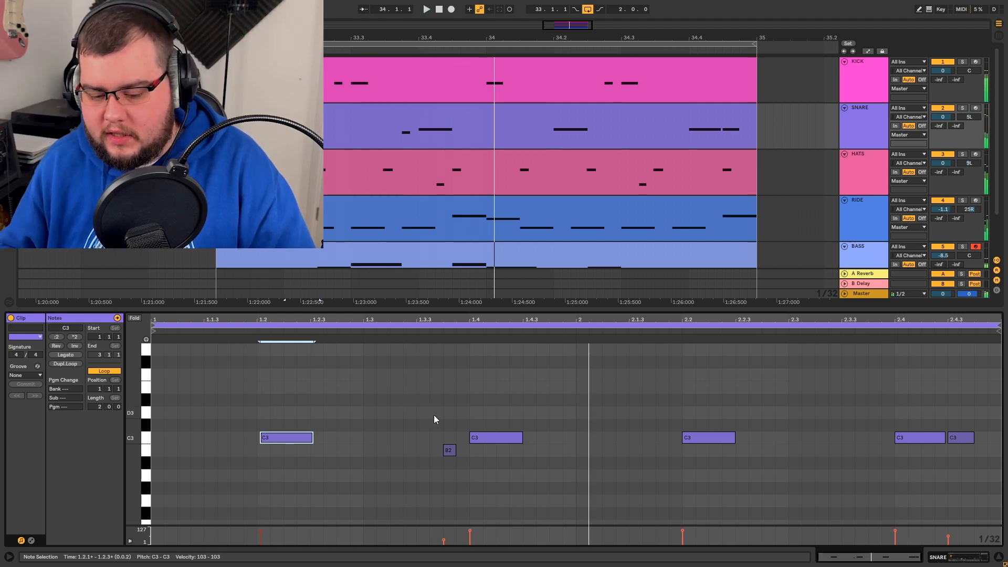
- Shift the snare's B2 ghost note before 1.4 slightly early and the C3 note at 1.4 slightly late
{"action": "left_click", "coordinate": [450, 452]}
{"action": "left_click_drag", "start_coordinate": [482, 445], "coordinate": [486, 445]}
{"action": "key", "text": "space"}
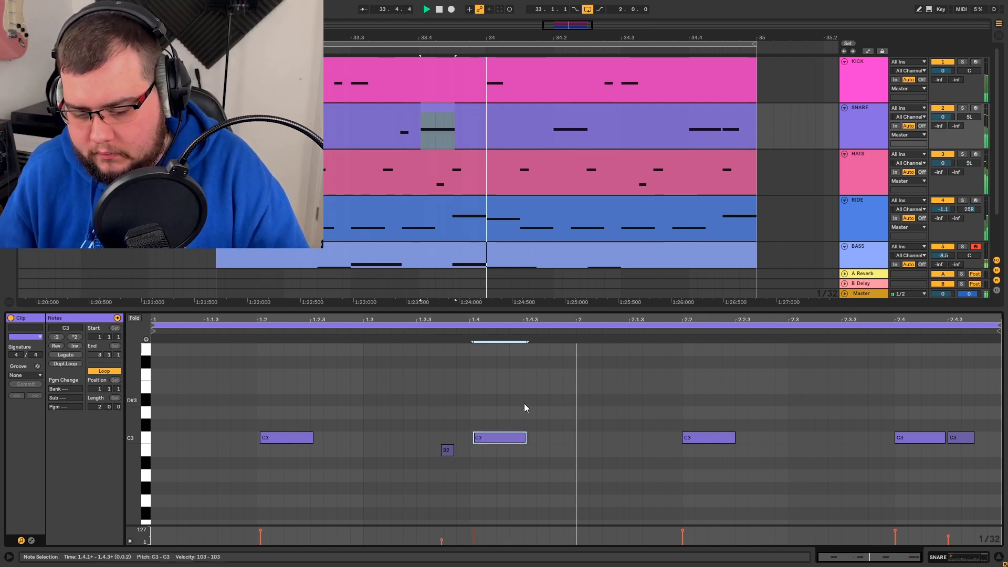
{"action": "key", "text": "space"}
{"action": "left_click_drag", "start_coordinate": [488, 445], "coordinate": [482, 444]}
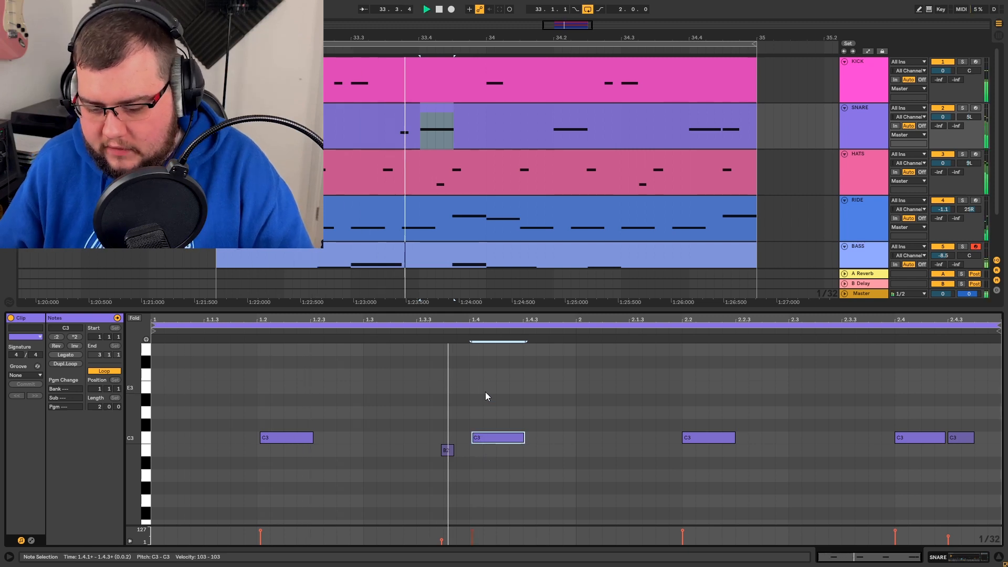
{"action": "key", "text": "space"}
- Nudge the snare's C3 note at 2.2 slightly late and the last two C3 notes, from 2.4, slightly early
{"action": "left_click_drag", "start_coordinate": [692, 438], "coordinate": [698, 443]}
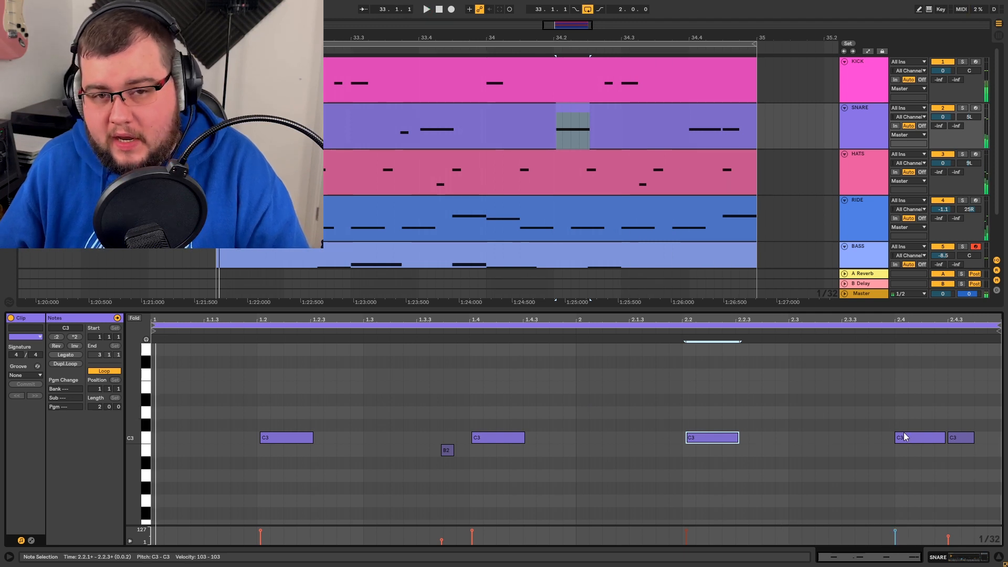
{"action": "left_click_drag", "start_coordinate": [904, 436], "coordinate": [953, 439]}
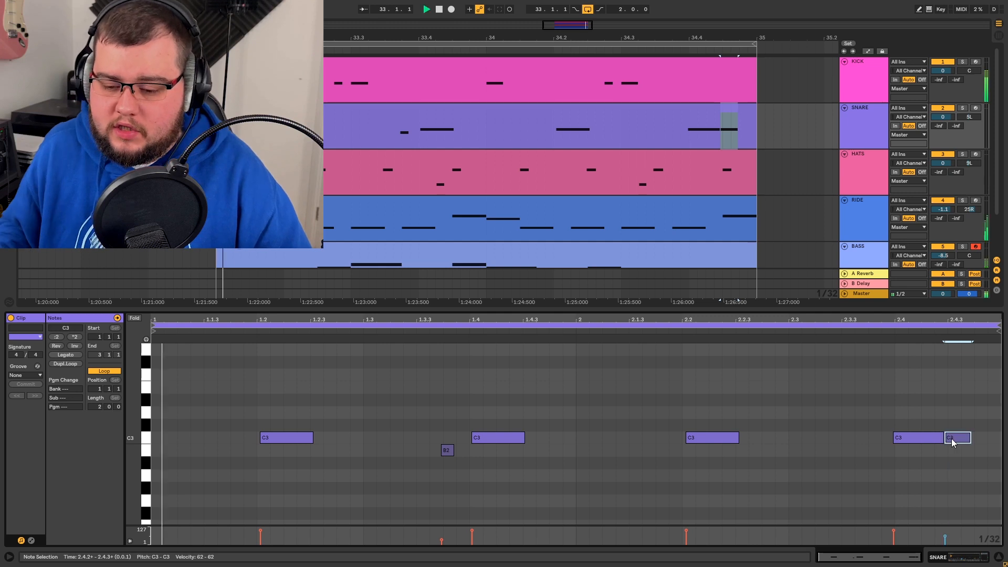
{"action": "left_click", "coordinate": [775, 422]}
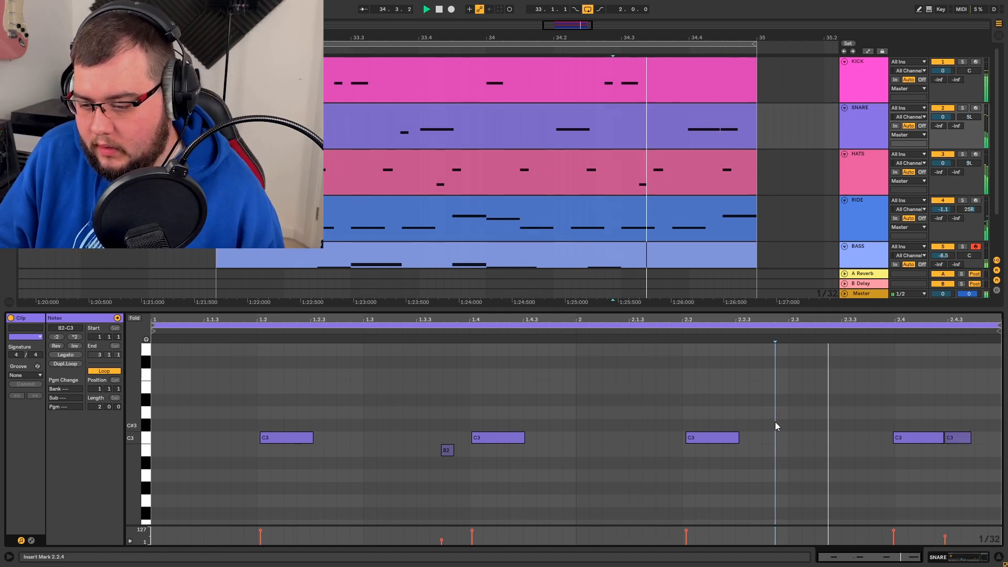
{"action": "key", "text": "space"}
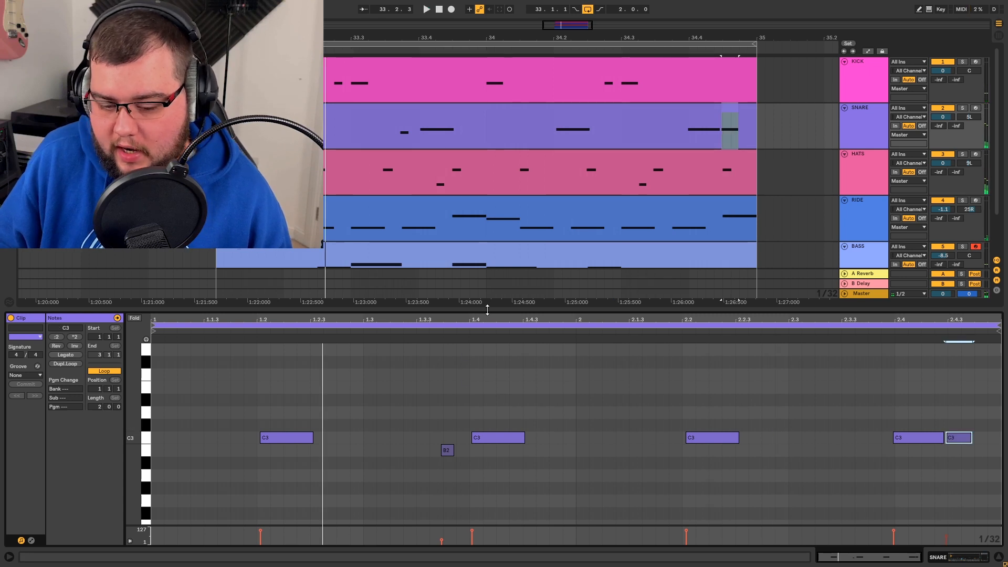
- Open the RIDE clip and nudge its A2 notes at 1.1.3 and 1.2.2 slightly late, checking them in playback
{"action": "left_click", "coordinate": [487, 310]}
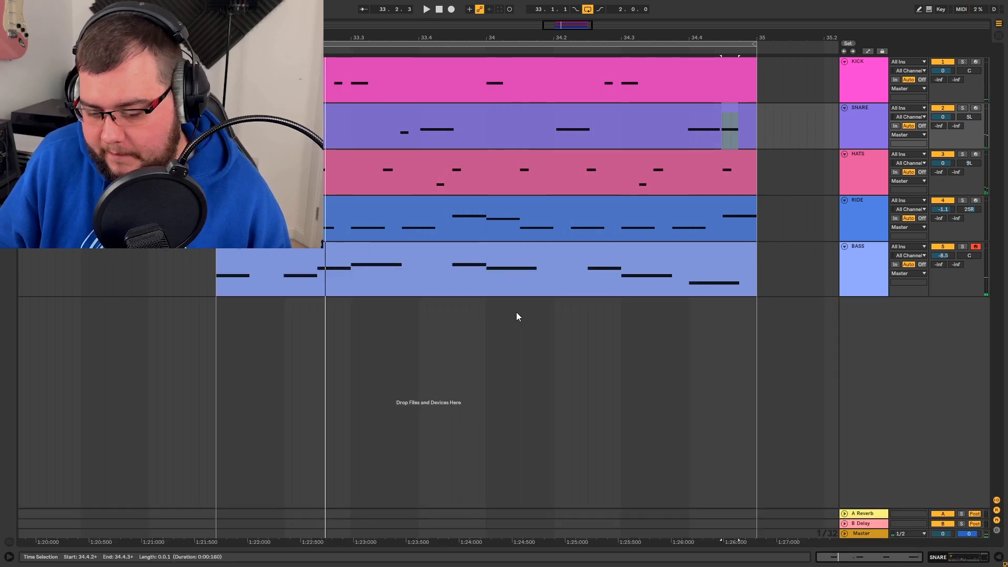
{"action": "double_click", "coordinate": [428, 208]}
{"action": "left_click", "coordinate": [963, 200]}
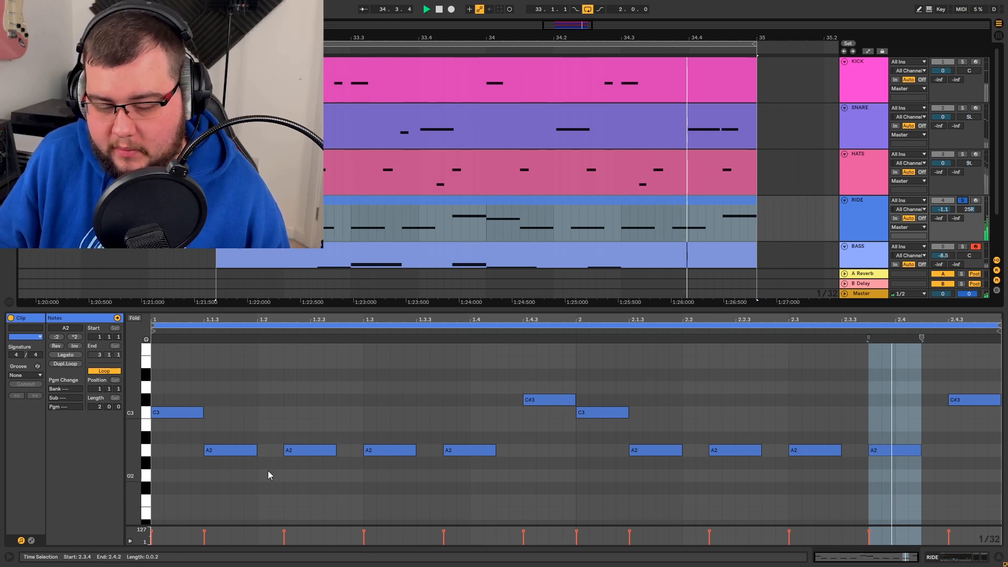
{"action": "left_click_drag", "start_coordinate": [214, 449], "coordinate": [217, 451]}
{"action": "left_click_drag", "start_coordinate": [298, 452], "coordinate": [301, 452]}
{"action": "key", "text": "space"}
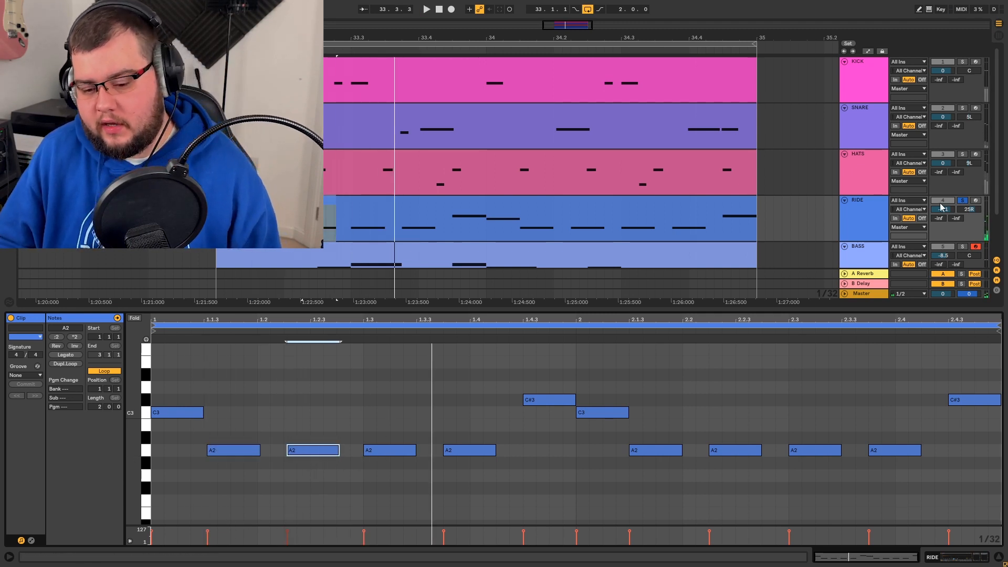
{"action": "key", "text": "space"}
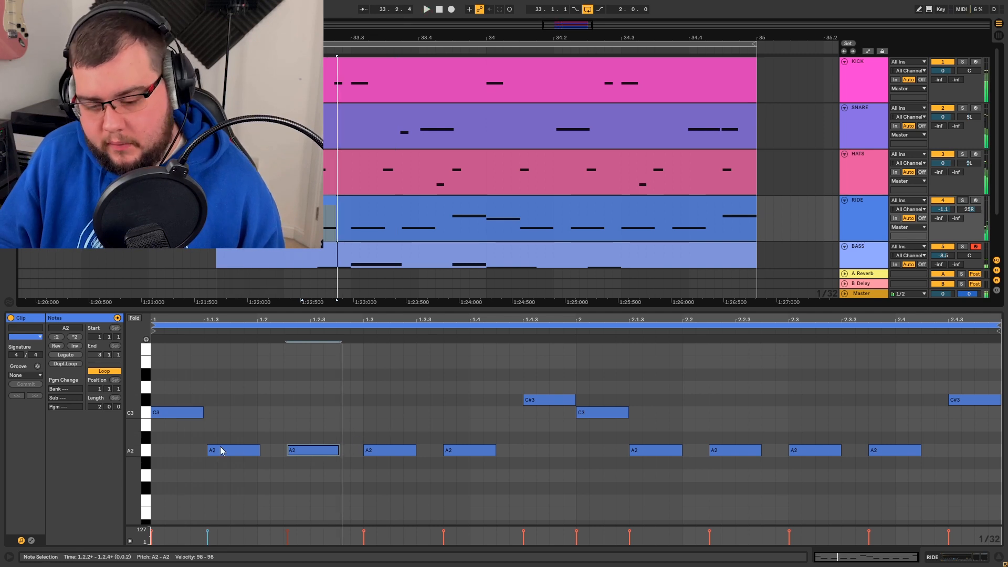
{"action": "left_click_drag", "start_coordinate": [225, 451], "coordinate": [223, 454]}
{"action": "key", "text": "space"}
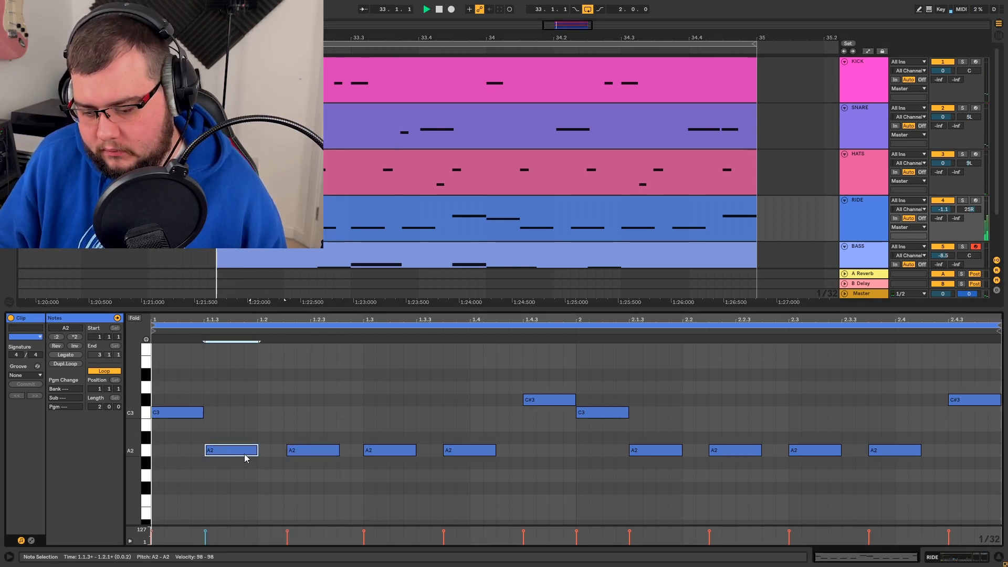
- Nudge the ride's A2 notes at 1.3 and 1.3.4 slightly late and pull the 1.2.2 note back a little
{"action": "key", "text": "space"}
{"action": "left_click_drag", "start_coordinate": [378, 454], "coordinate": [380, 453]}
{"action": "left_click_drag", "start_coordinate": [466, 453], "coordinate": [468, 453]}
{"action": "key", "text": "space"}
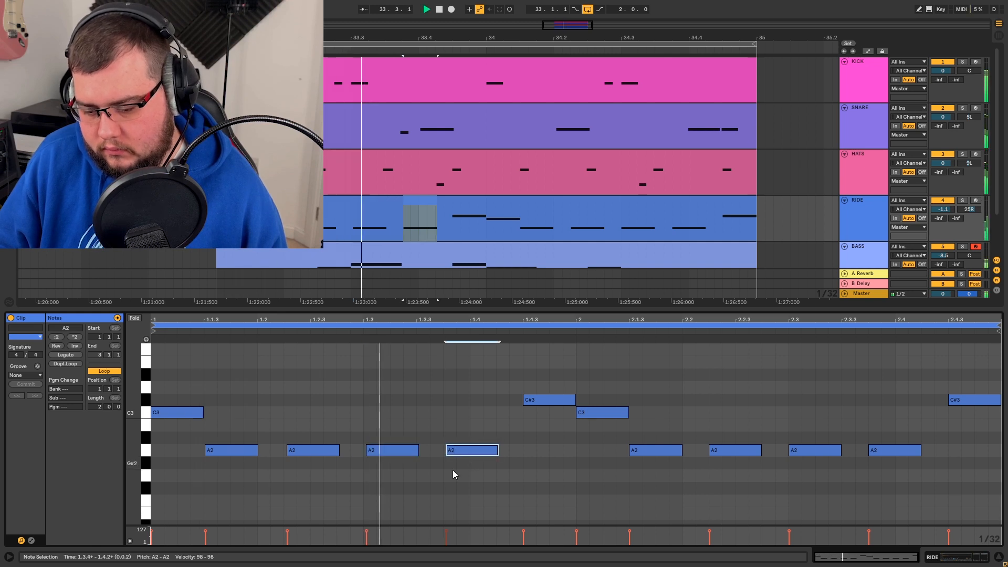
{"action": "key", "text": "space"}
{"action": "left_click_drag", "start_coordinate": [319, 451], "coordinate": [318, 452]}
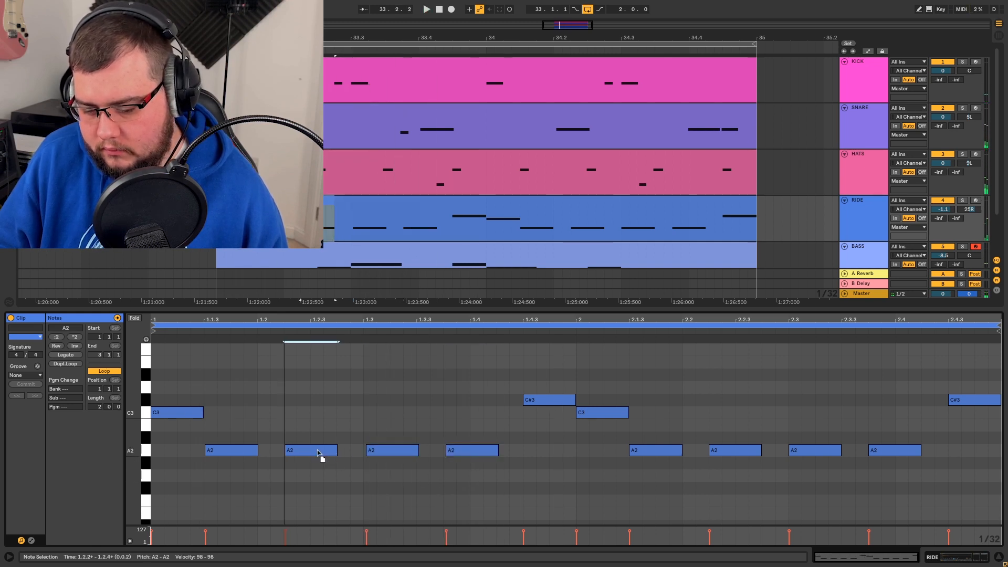
{"action": "left_click", "coordinate": [418, 415]}
- Shift the ride's C#3 note at 1.4.3 and C3 note at 2 slightly ahead of the grid, checking them in playback
{"action": "key", "text": "space"}
{"action": "left_click_drag", "start_coordinate": [587, 414], "coordinate": [565, 402]}
{"action": "key", "text": "space"}
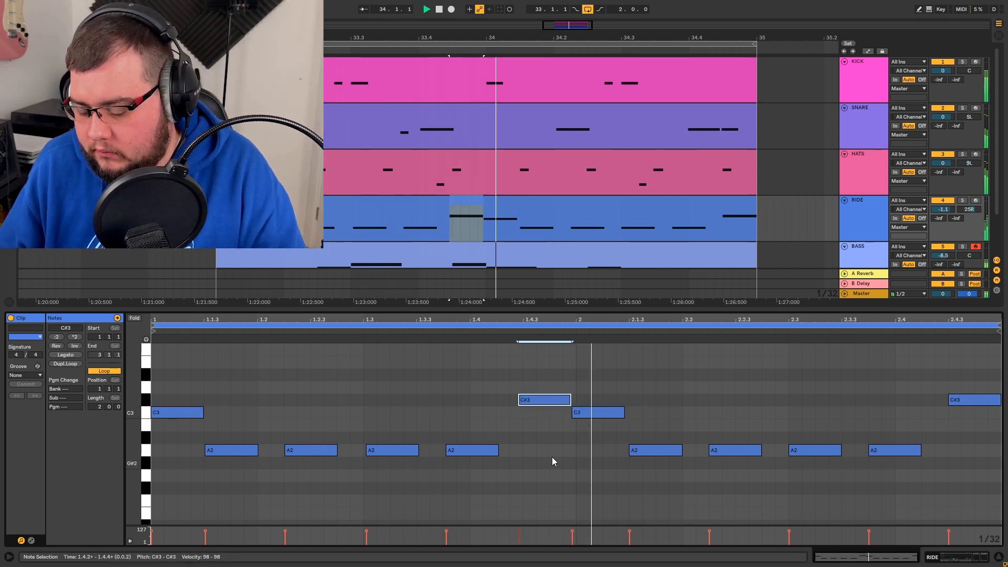
{"action": "key", "text": "space"}
{"action": "left_click_drag", "start_coordinate": [534, 399], "coordinate": [584, 415]}
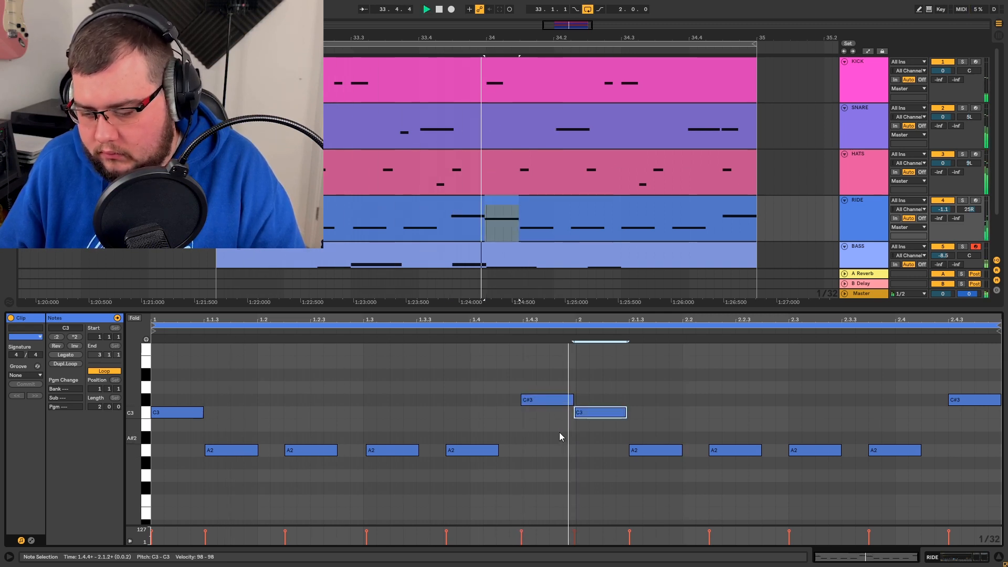
{"action": "left_click", "coordinate": [606, 453]}
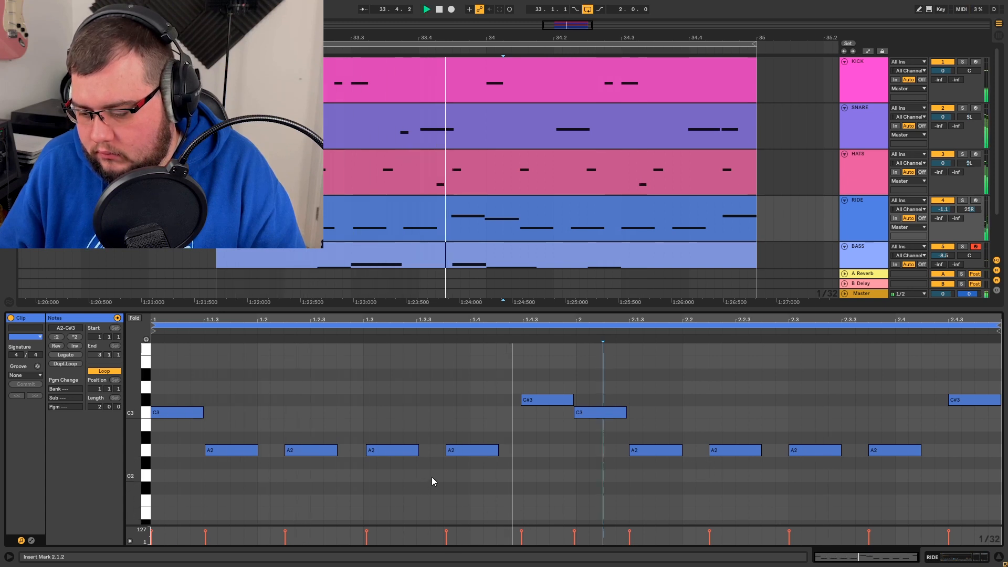
- Nudge the ride's A2 notes at 2.1.3 and 2.2.2 slightly late off the grid
{"action": "key", "text": "space"}
{"action": "left_click_drag", "start_coordinate": [730, 456], "coordinate": [733, 453]}
{"action": "key", "text": "space"}
{"action": "left_click_drag", "start_coordinate": [654, 455], "coordinate": [660, 456]}
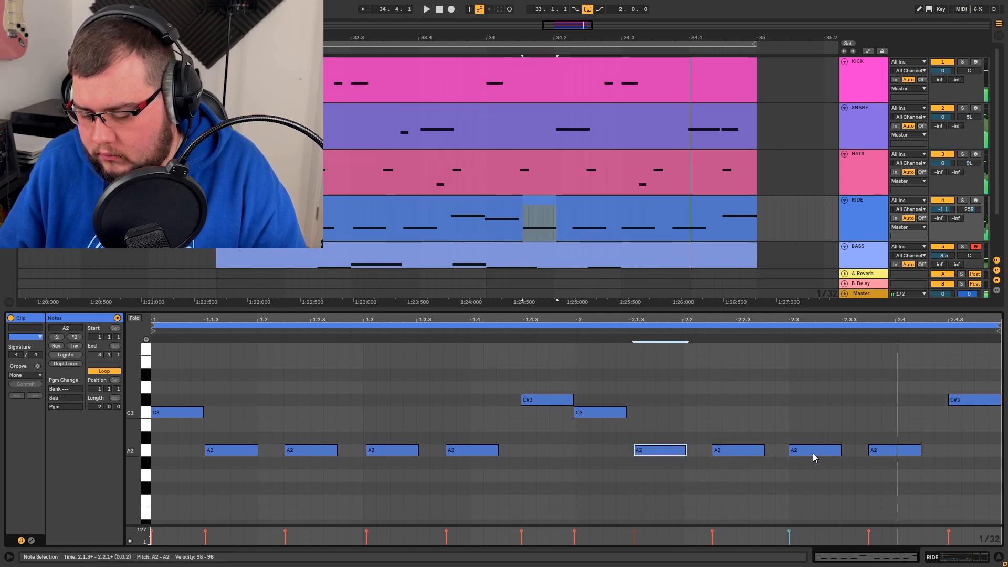
{"action": "key", "text": "ctrl+alt+l"}
{"action": "key", "text": "space"}
- Open the HATS clip and nudge the Iconic Hi 118 notes at 1.2.3 and 1.4.3 slightly late
{"action": "left_click", "coordinate": [490, 167]}
{"action": "key", "text": "ctrl+alt+l"}
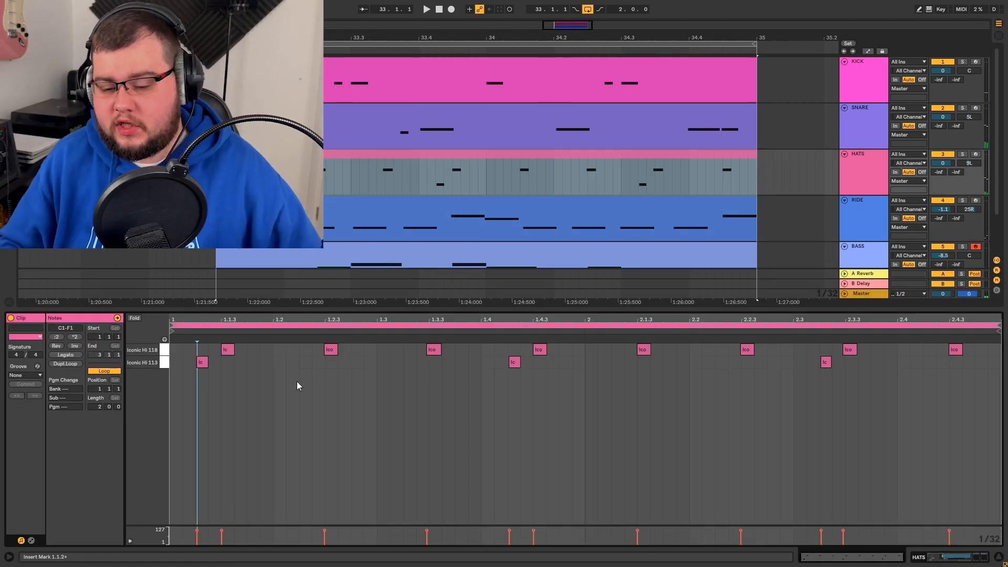
{"action": "key", "text": "space"}
{"action": "key", "text": "space"}
{"action": "scroll", "coordinate": [325, 395], "scroll_direction": "up", "scroll_amount": 3}
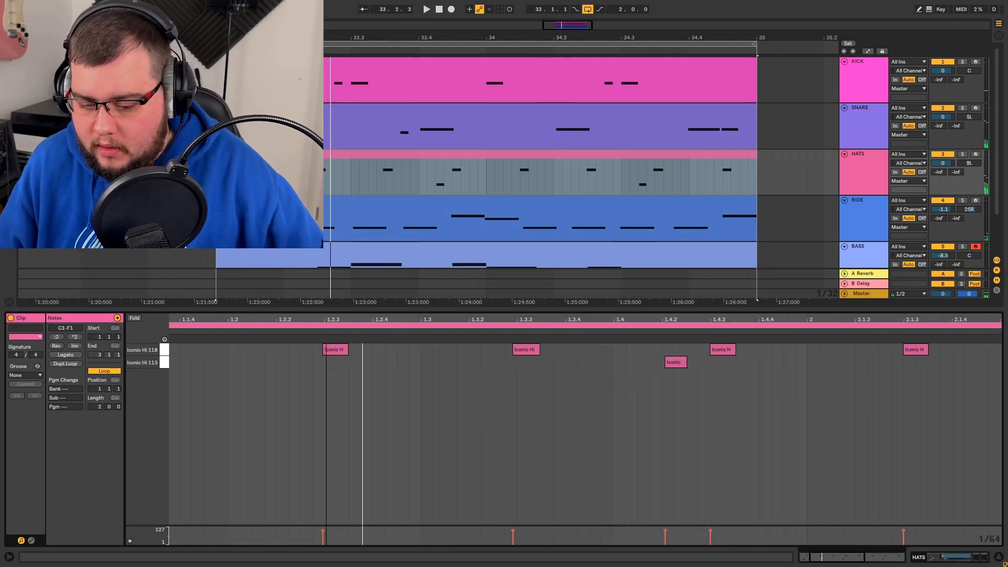
{"action": "left_click", "coordinate": [335, 351]}
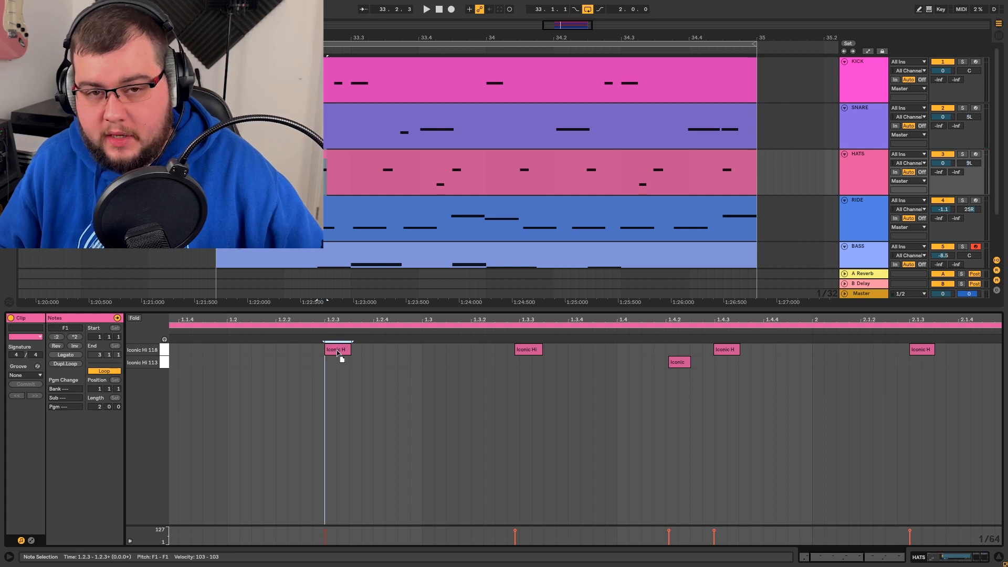
{"action": "left_click", "coordinate": [523, 351]}
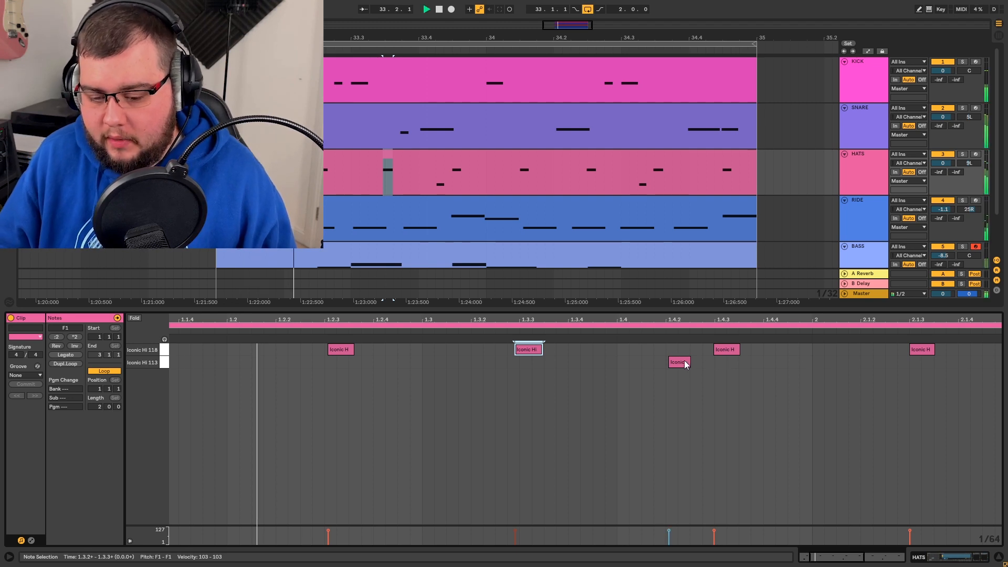
{"action": "left_click_drag", "start_coordinate": [719, 349], "coordinate": [723, 353]}
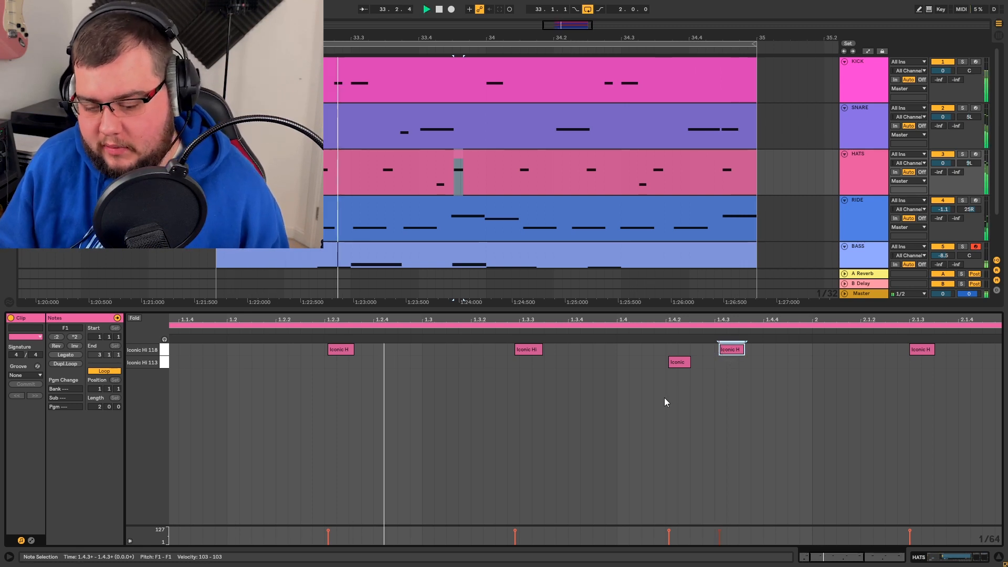
{"action": "key", "text": "space"}
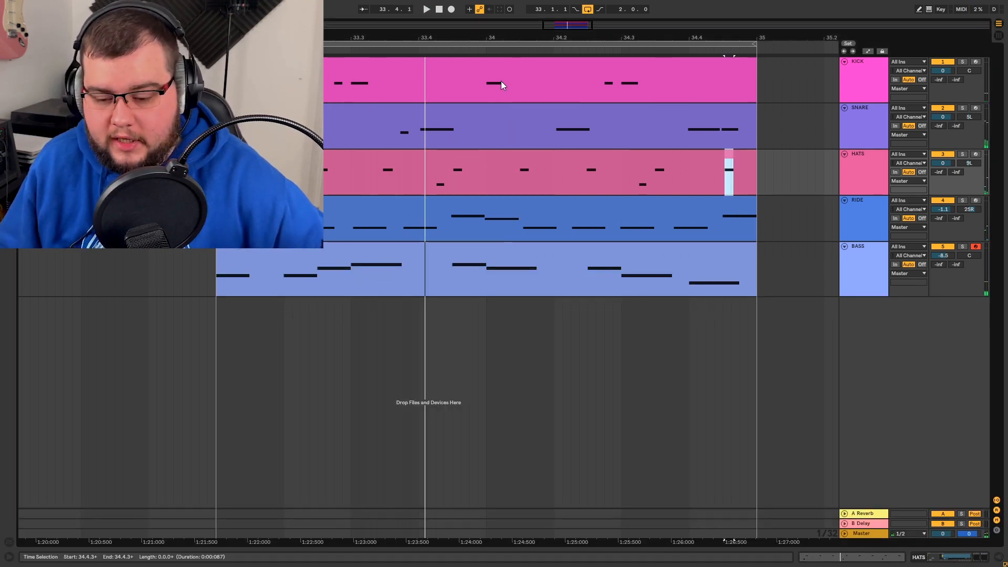
- Open the KICK clip and listen to it soloed and with all the other tracks
{"action": "left_click", "coordinate": [501, 84]}
{"action": "key", "text": "s"}
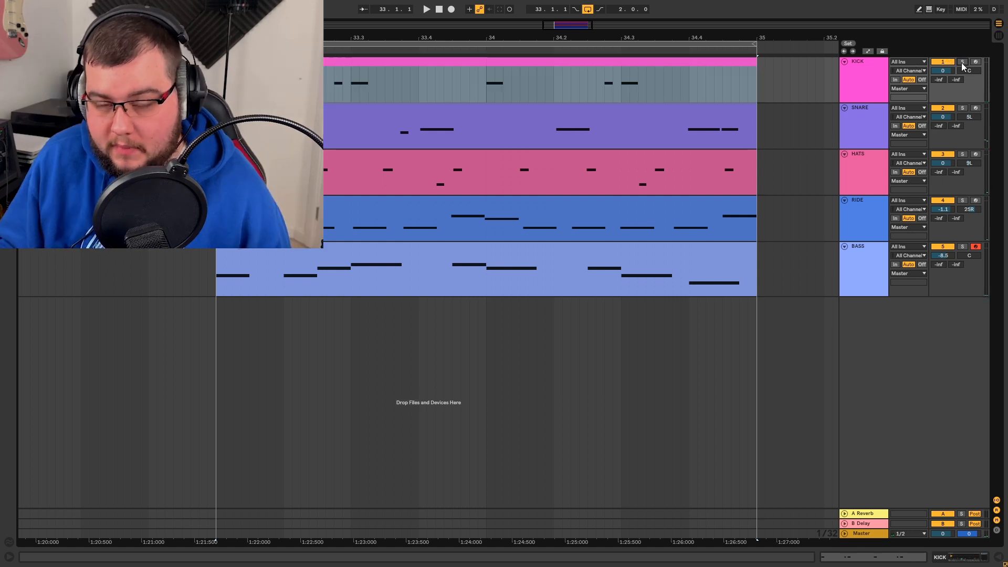
{"action": "key", "text": "space"}
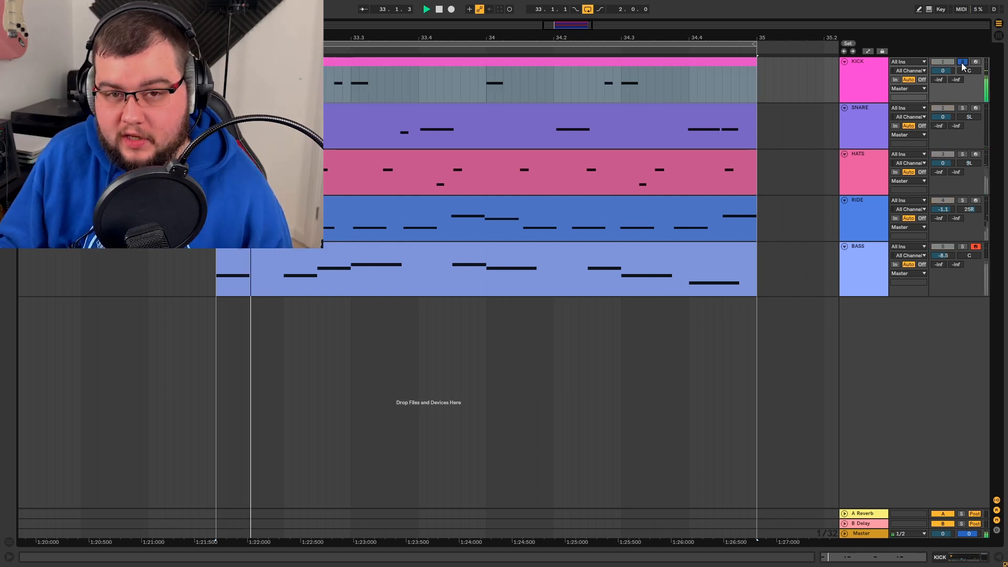
{"action": "double_click", "coordinate": [619, 62]}
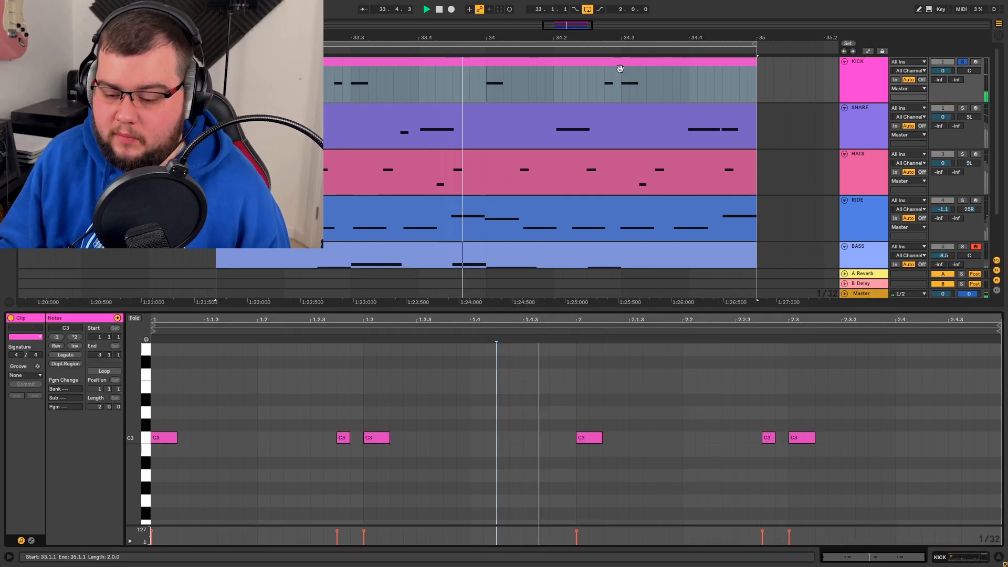
{"action": "left_click", "coordinate": [962, 62]}
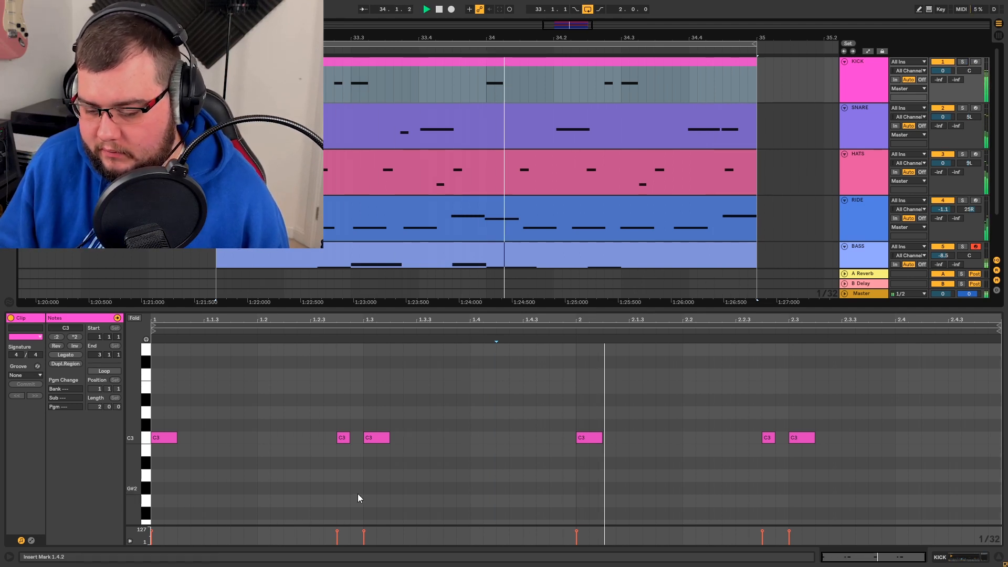
{"action": "key", "text": "space"}
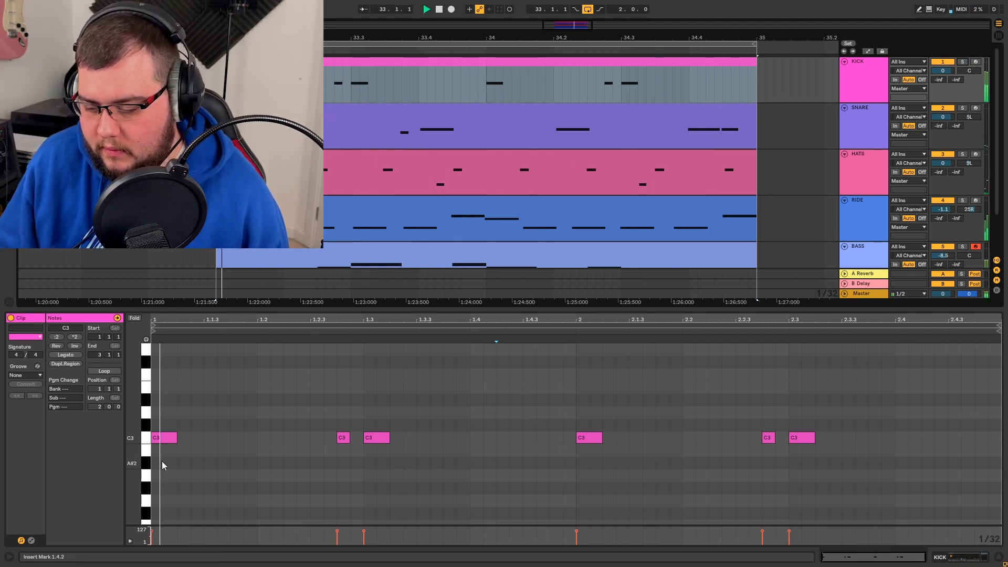
- Nudge the kick's C3 notes at 2 and 2.3 slightly late and the one at 2.2.4 slightly early
{"action": "left_click_drag", "start_coordinate": [587, 439], "coordinate": [592, 440]}
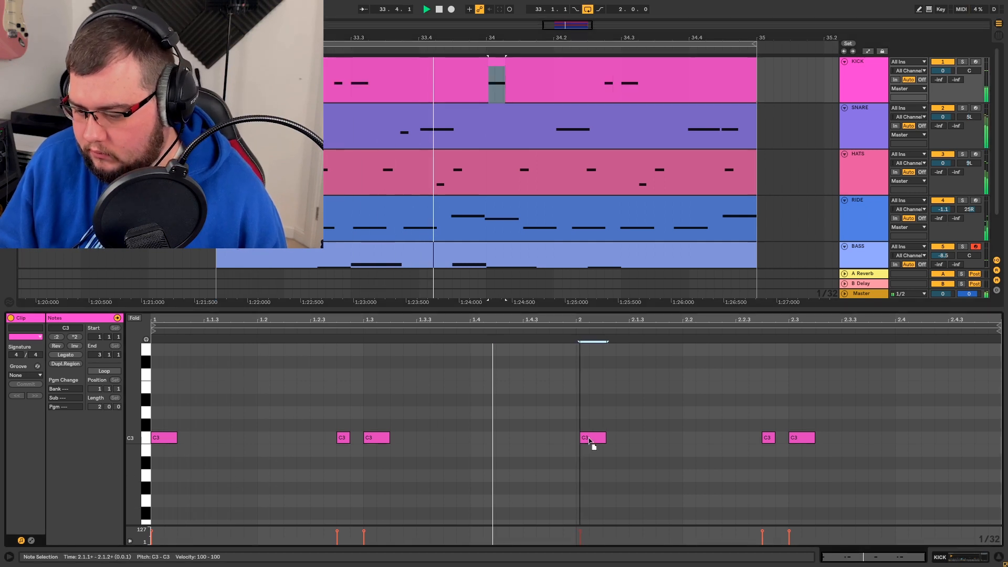
{"action": "key", "text": "space"}
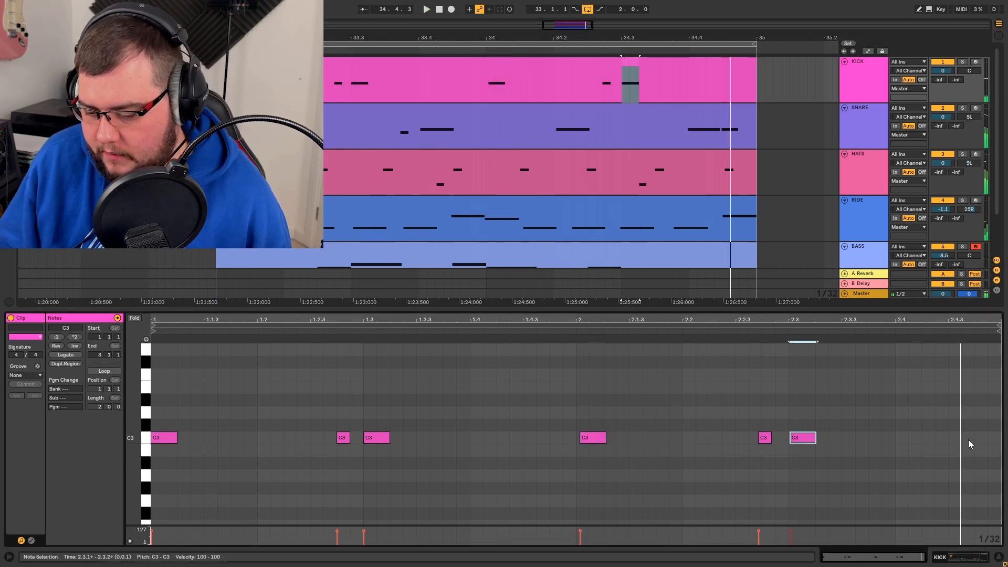
- Add a short C3 kick note at about 2.4.4, near the clip's end, and lower its velocity to 39 during playback
{"action": "double_click", "coordinate": [978, 440]}
{"action": "key", "text": "space"}
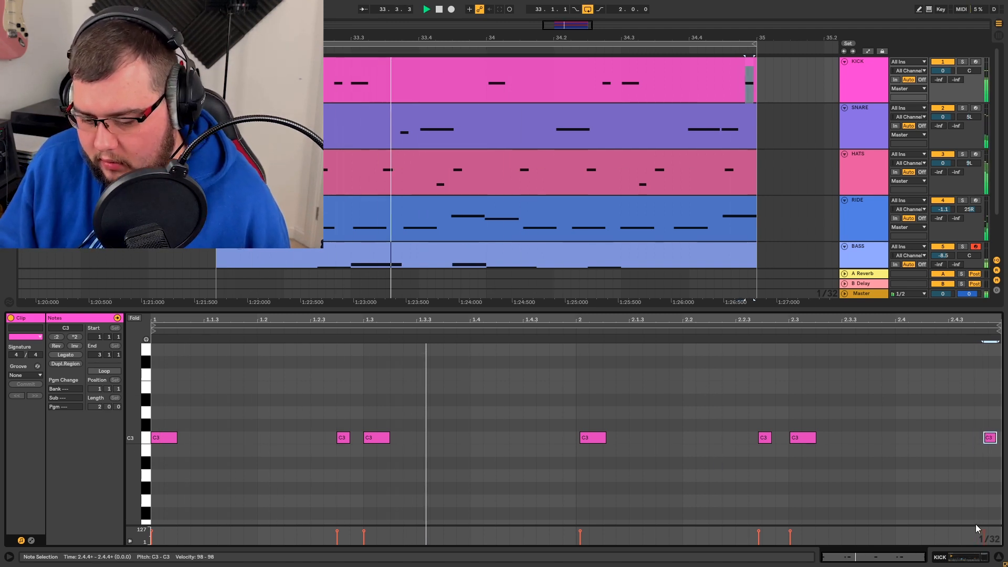
{"action": "left_click_drag", "start_coordinate": [983, 536], "coordinate": [984, 557]}
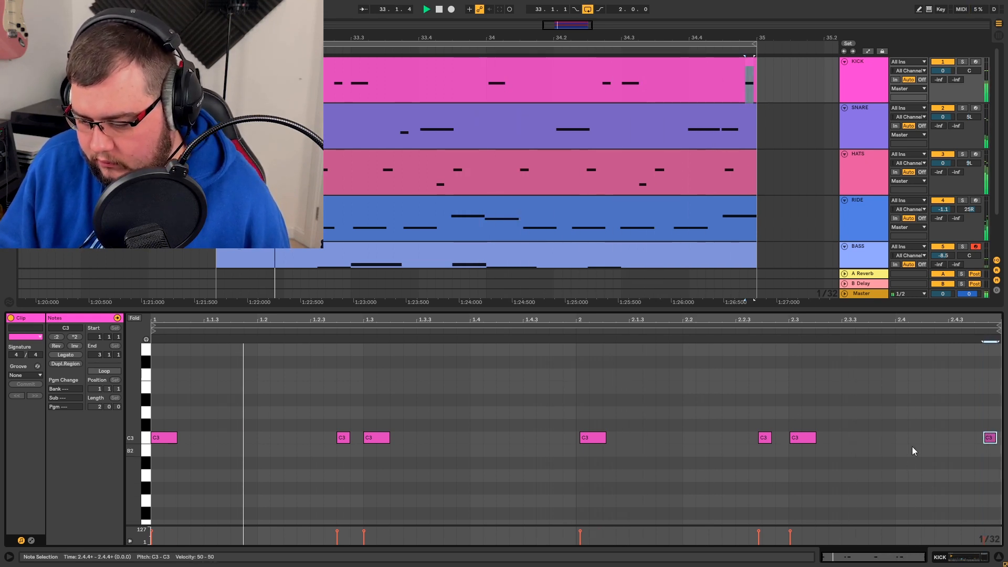
{"action": "left_click_drag", "start_coordinate": [983, 539], "coordinate": [984, 544]}
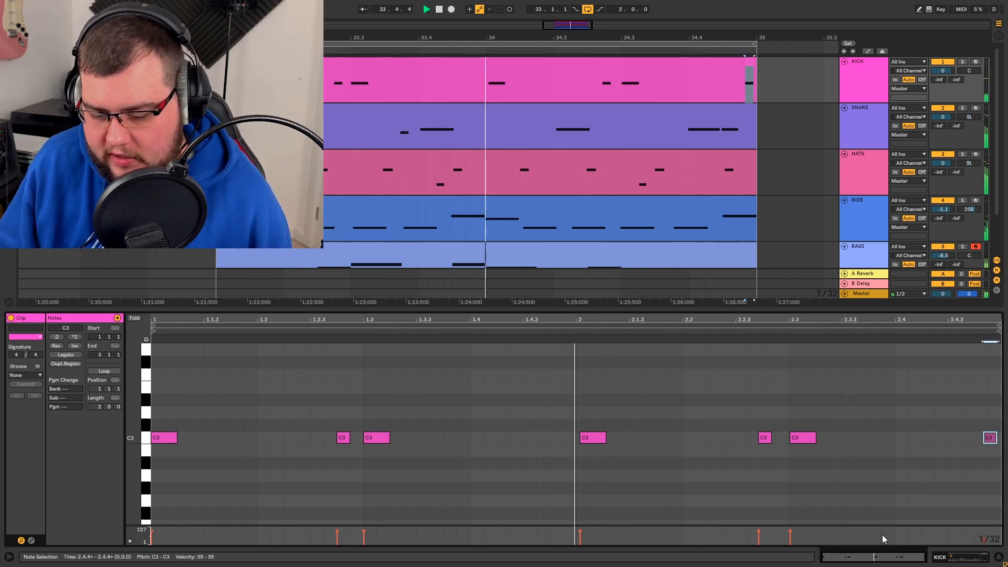
- Move the kick's C3 note at 2 a little closer to the grid and shift the one at 1.2.4 slightly late
{"action": "left_click", "coordinate": [587, 442]}
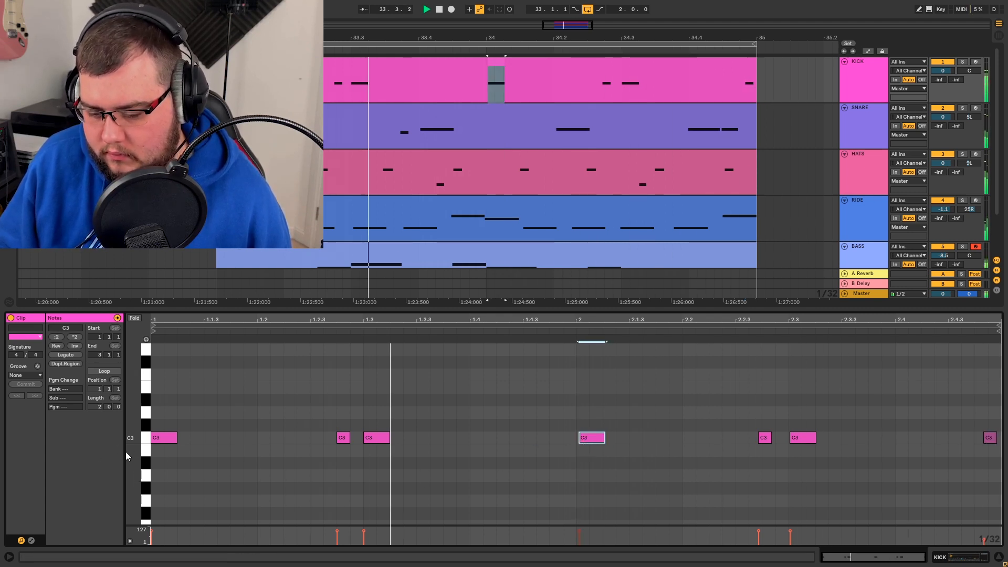
{"action": "left_click_drag", "start_coordinate": [342, 439], "coordinate": [346, 442]}
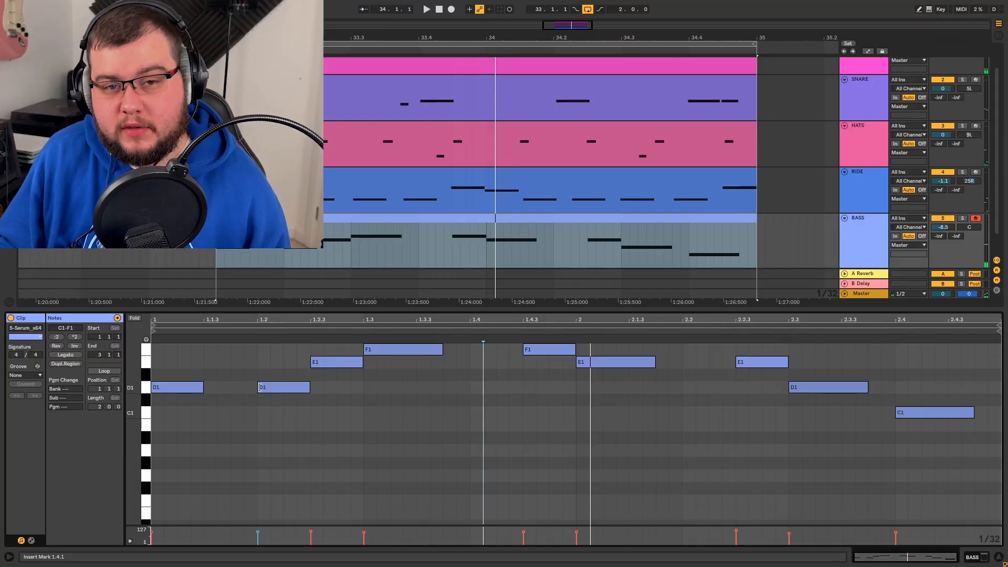
- Nudge the bass D1 note at 1.2 slightly late, and the F1 at 1.4.3 and E1 at 2 slightly early
{"action": "key", "text": "space"}
{"action": "left_click_drag", "start_coordinate": [279, 388], "coordinate": [279, 393]}
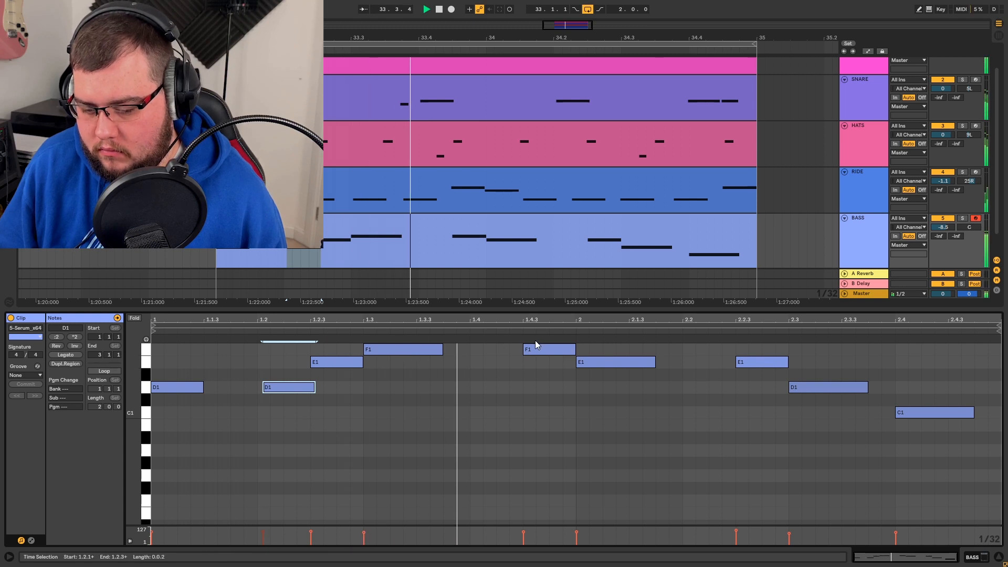
{"action": "left_click_drag", "start_coordinate": [539, 350], "coordinate": [536, 351]}
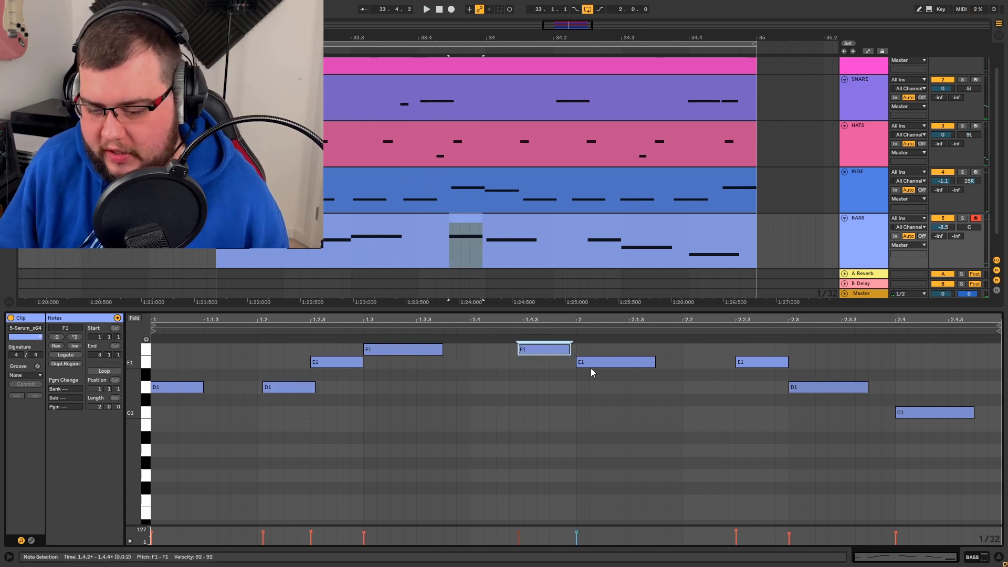
{"action": "left_click_drag", "start_coordinate": [592, 364], "coordinate": [590, 365]}
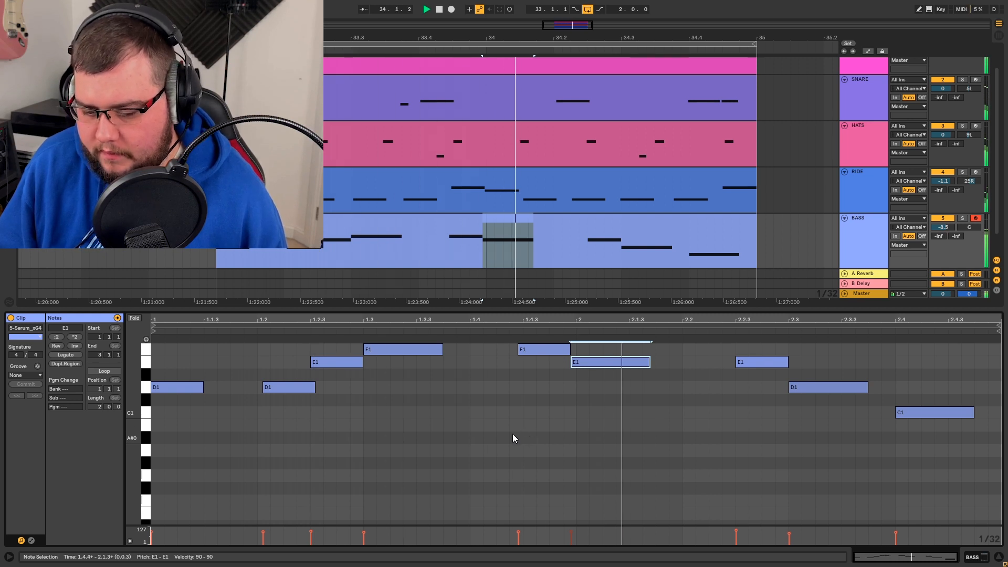
- Return the bass F1 note to 1.4.3 on the grid and shift the E1 note at 2 slightly late
{"action": "left_click_drag", "start_coordinate": [547, 350], "coordinate": [552, 350]}
{"action": "left_click", "coordinate": [594, 364]}
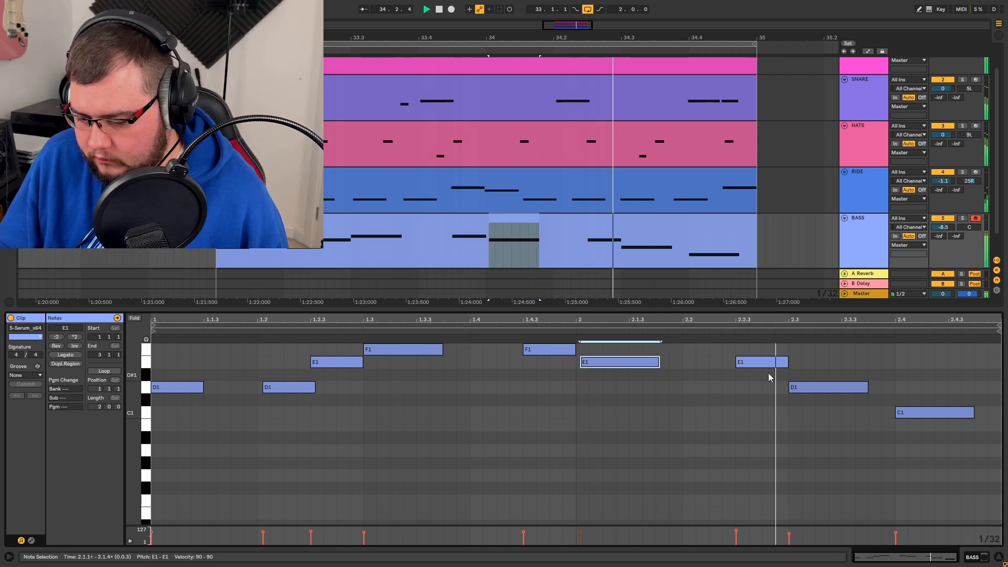
- Trim the bass E1 note at 2.2.3 to start slightly late, and nudge D1 at 2.3 slightly late and C1 at 2.4 slightly early
{"action": "left_click", "coordinate": [738, 363]}
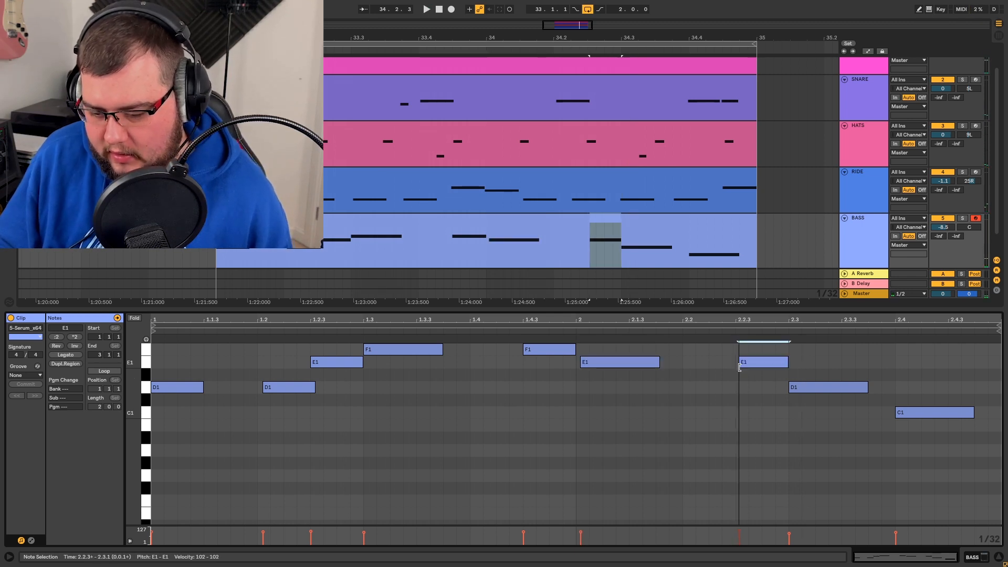
{"action": "left_click_drag", "start_coordinate": [793, 391], "coordinate": [800, 393]}
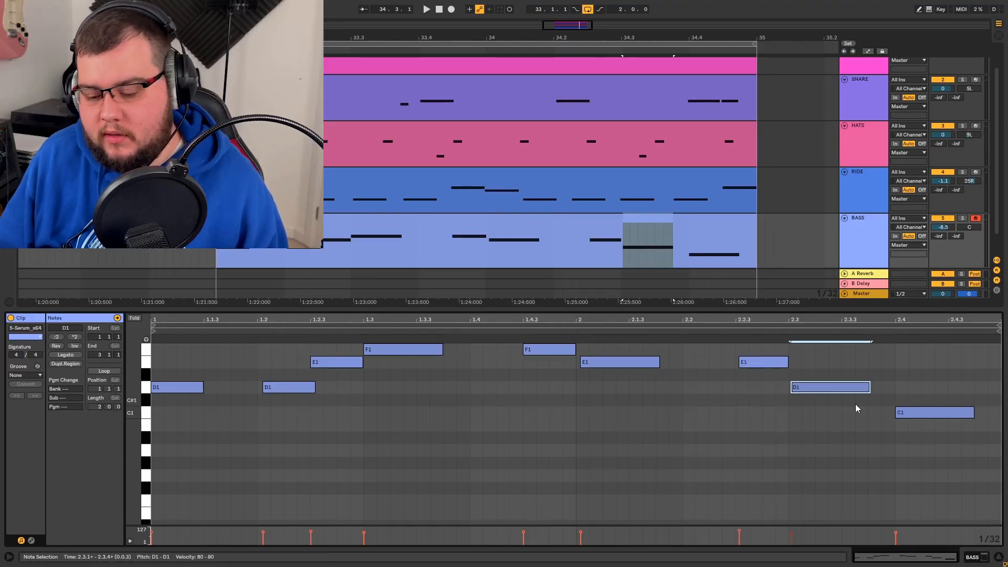
{"action": "key", "text": "space"}
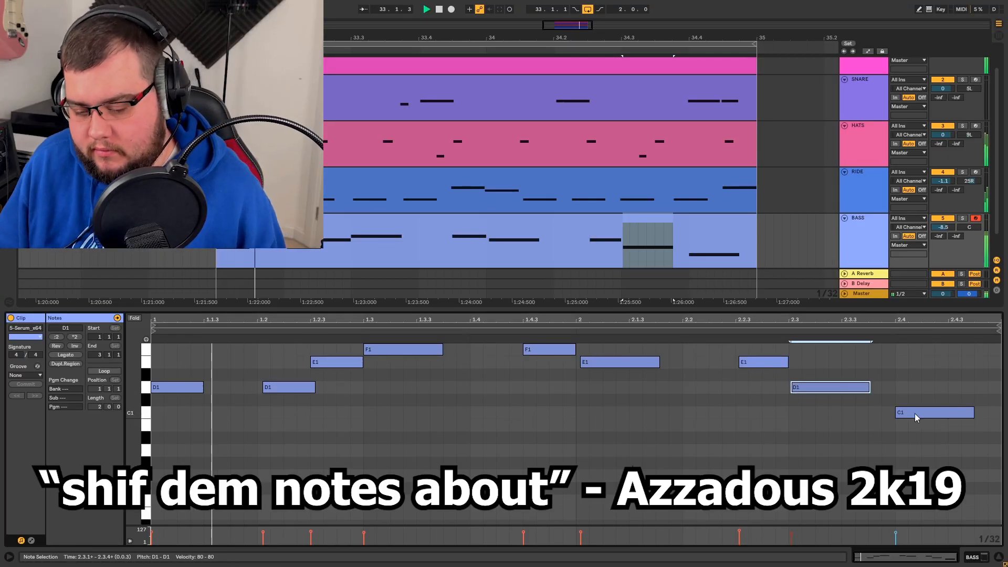
{"action": "left_click_drag", "start_coordinate": [916, 415], "coordinate": [912, 414]}
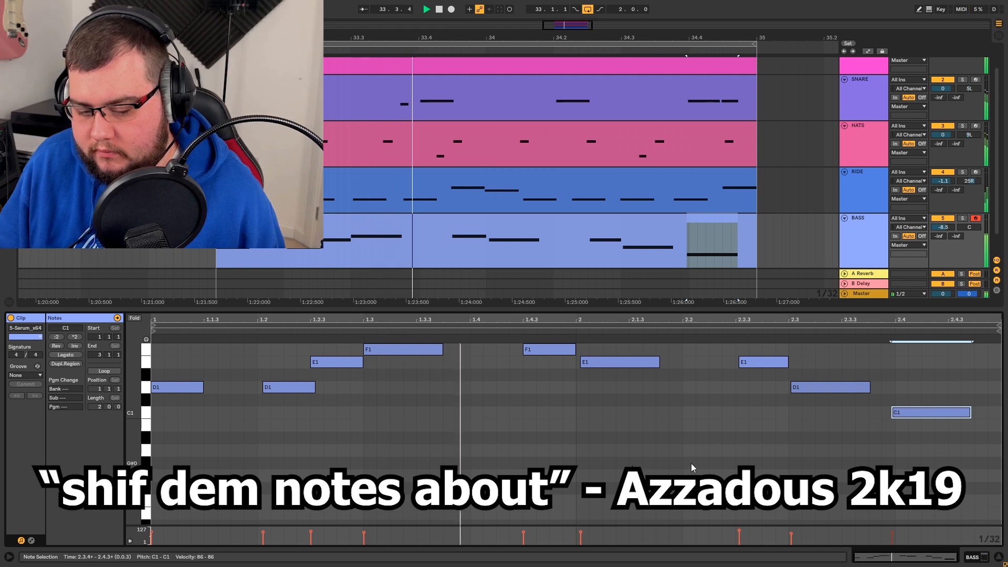